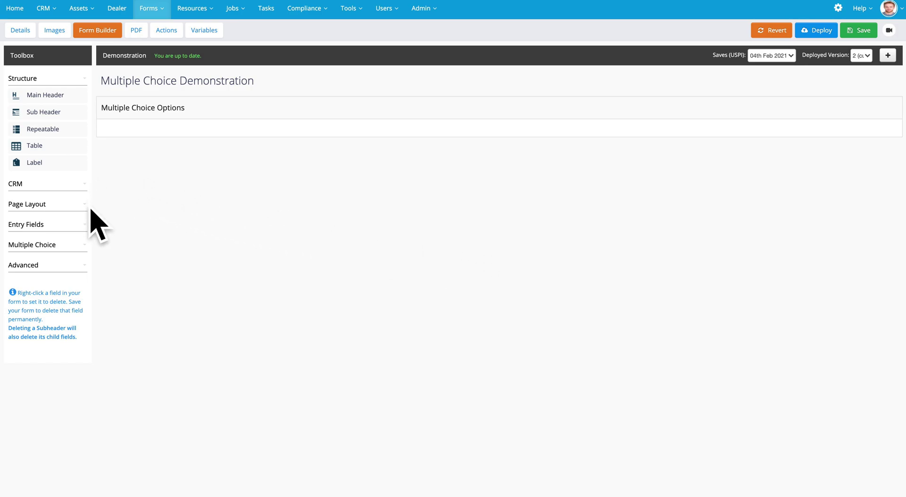
# - Add Radio Button, Dropdown, Checkbox and Buttons fields to the Multiple Choice Options section, in that order
pyautogui.click(78, 245)
pyautogui.moveTo(73, 263); pyautogui.dragTo(162, 134)
pyautogui.moveTo(57, 279); pyautogui.dragTo(167, 137)
pyautogui.moveTo(52, 295); pyautogui.dragTo(155, 224)
pyautogui.moveTo(69, 318); pyautogui.dragTo(112, 225)
pyautogui.moveTo(120, 272); pyautogui.dragTo(124, 188)
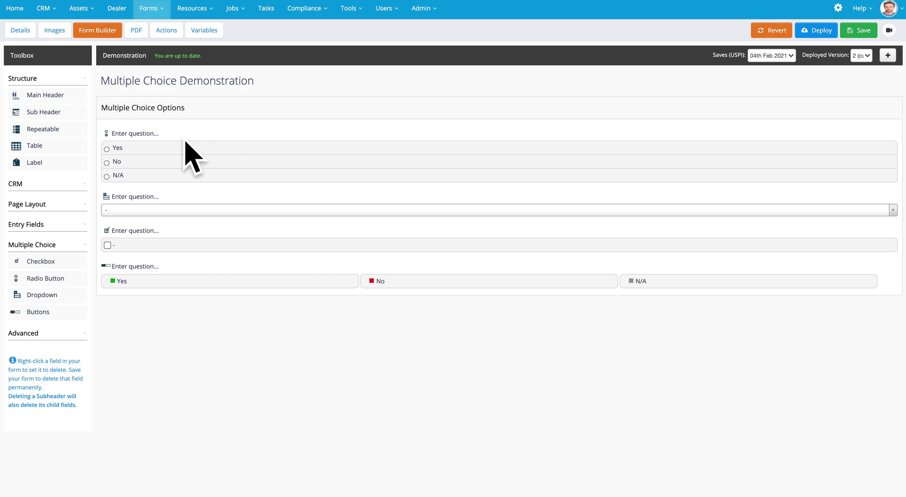
# - Rename the radio button field's Yes and No options to Pass and Fail
pyautogui.click(139, 132)
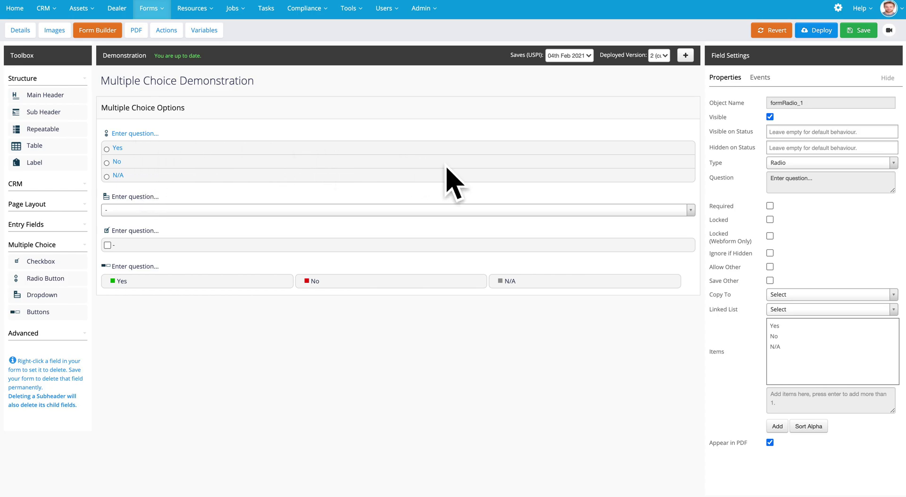
pyautogui.moveTo(796, 329)
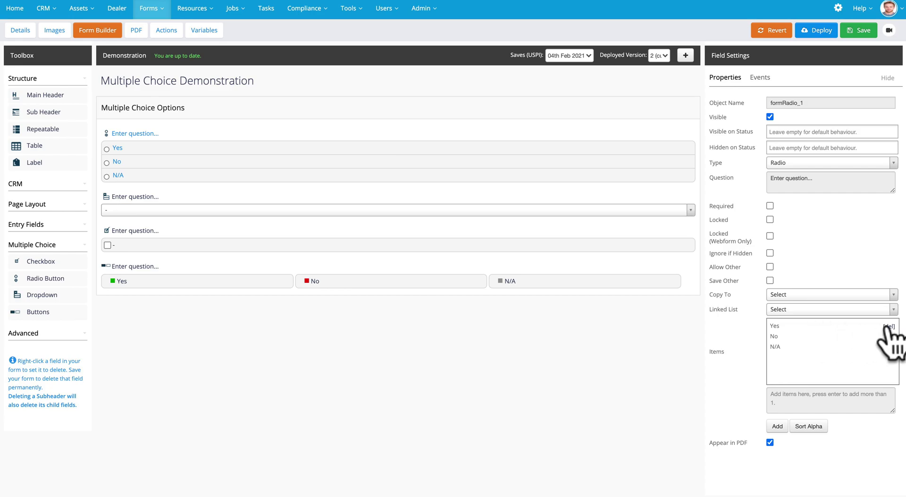
pyautogui.moveTo(885, 339)
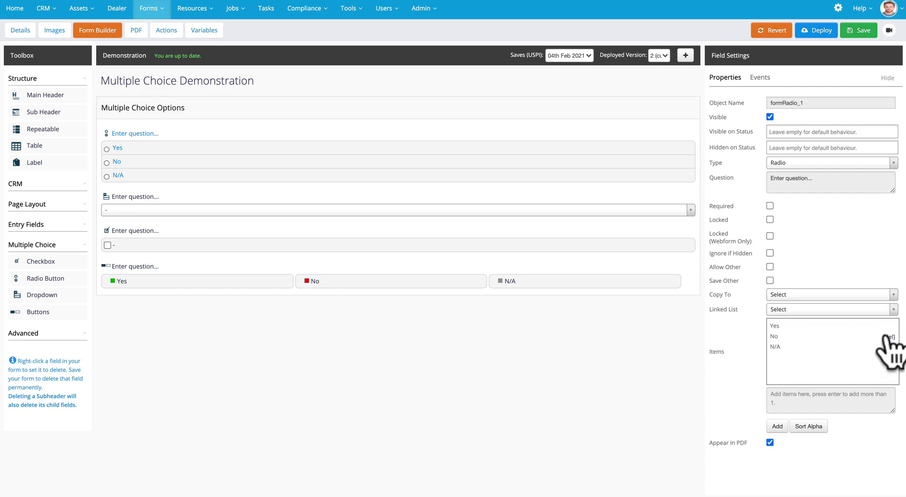
pyautogui.doubleClick(775, 325)
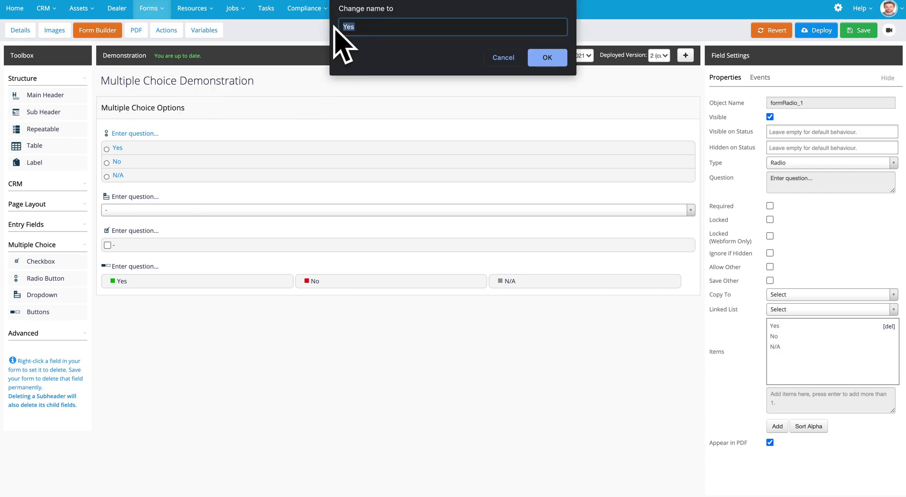
pyautogui.write('Pass')
pyautogui.click(548, 57)
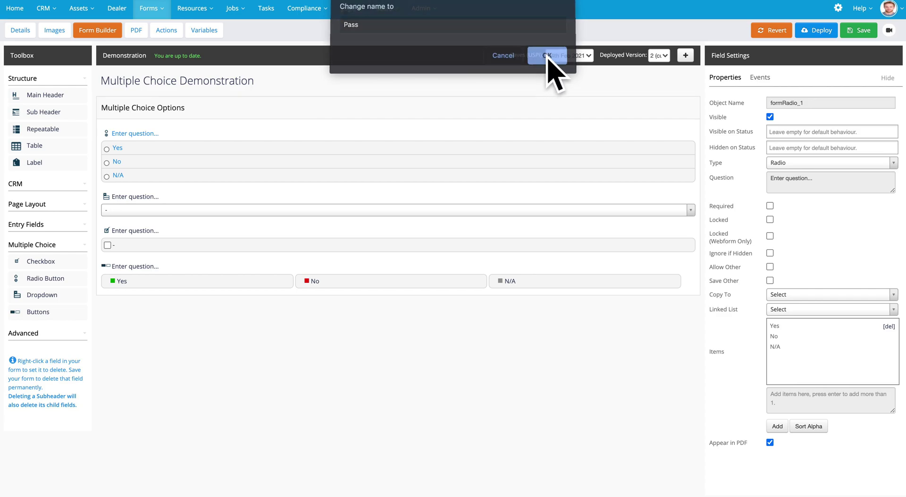
pyautogui.click(776, 338)
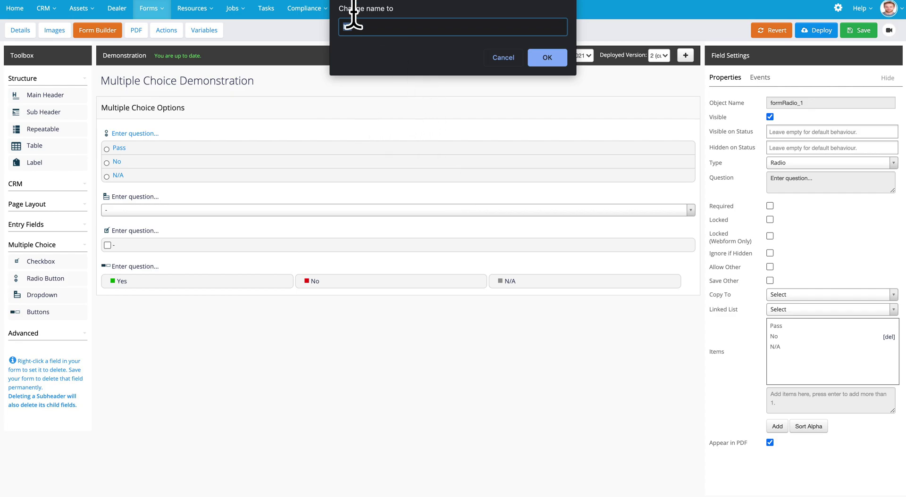
pyautogui.write('Fail')
pyautogui.click(548, 57)
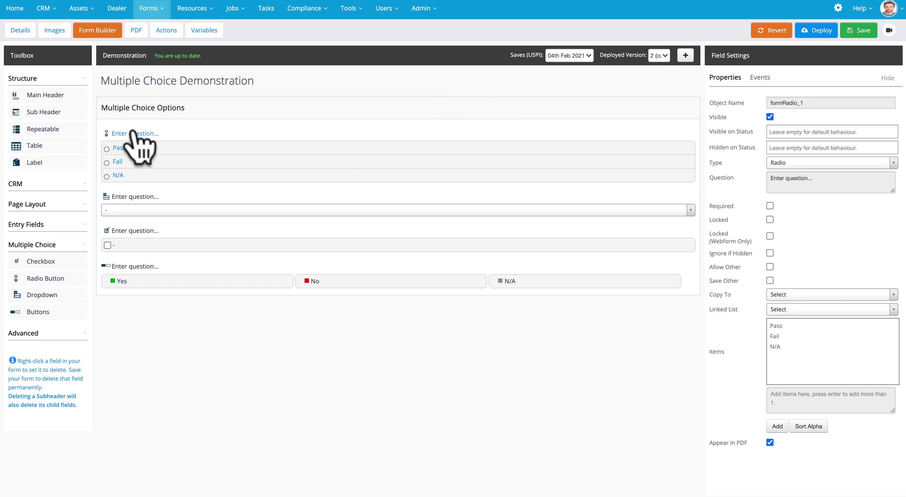
# - Set the radio button field's question to "Inspection Result"
pyautogui.click(811, 182)
pyautogui.write('Inspectio')
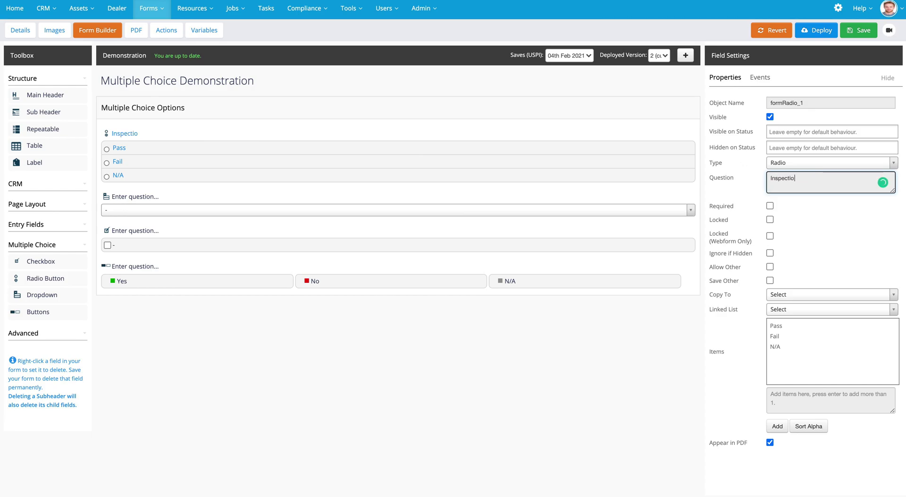
pyautogui.write('n Result')
# - Add a "Not Inspected" option to the Inspection Result field and sort its options alphabetically
pyautogui.click(787, 399)
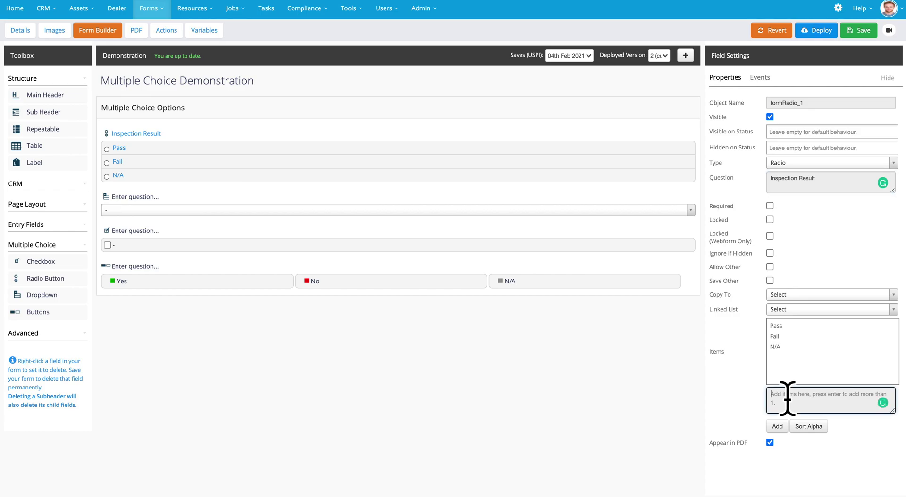
pyautogui.write('No')
pyautogui.write('t n')
pyautogui.write('I')
pyautogui.write('nspected')
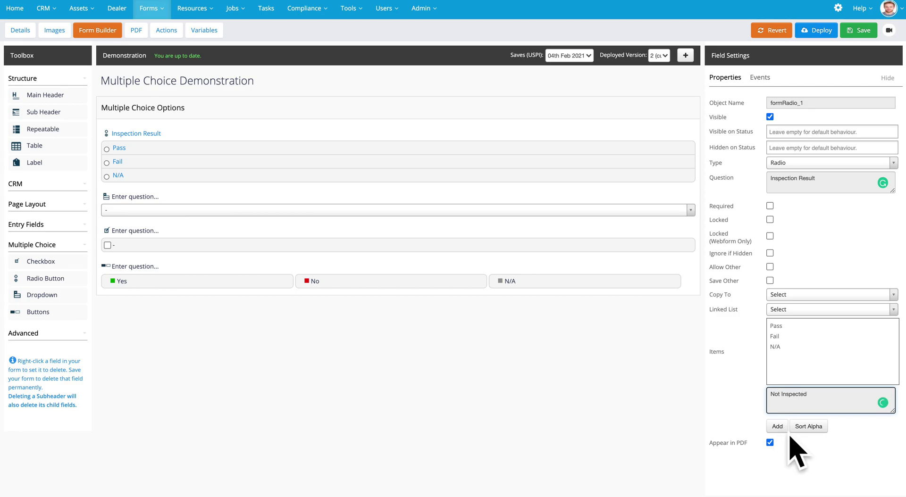
pyautogui.click(777, 427)
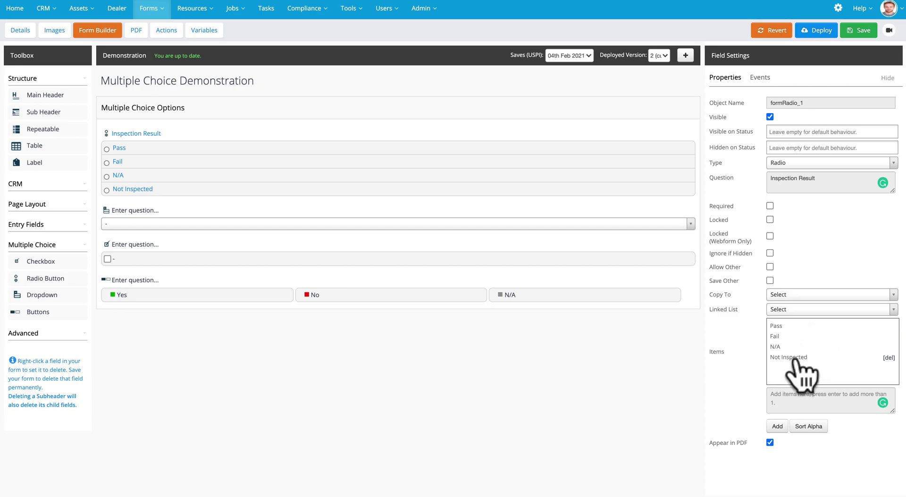
pyautogui.moveTo(795, 359)
pyautogui.mouseDown()
pyautogui.moveTo(798, 349)
pyautogui.moveTo(801, 365)
pyautogui.mouseUp()
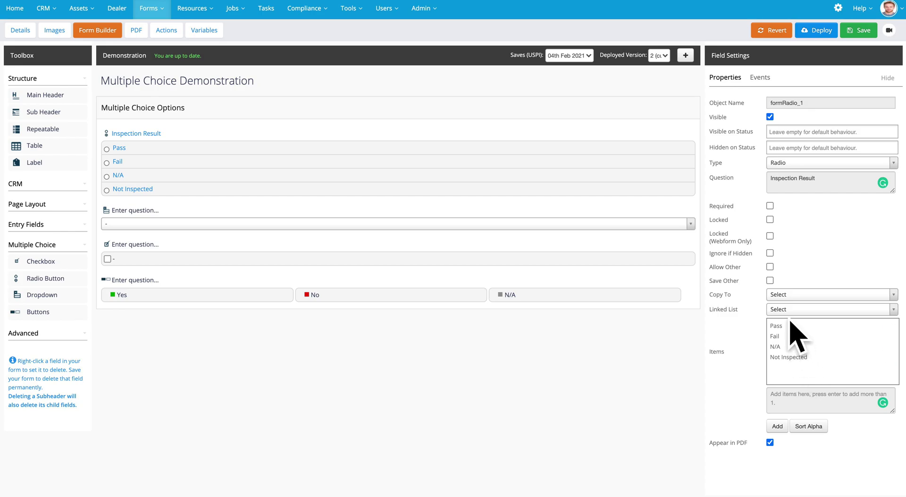
pyautogui.click(809, 426)
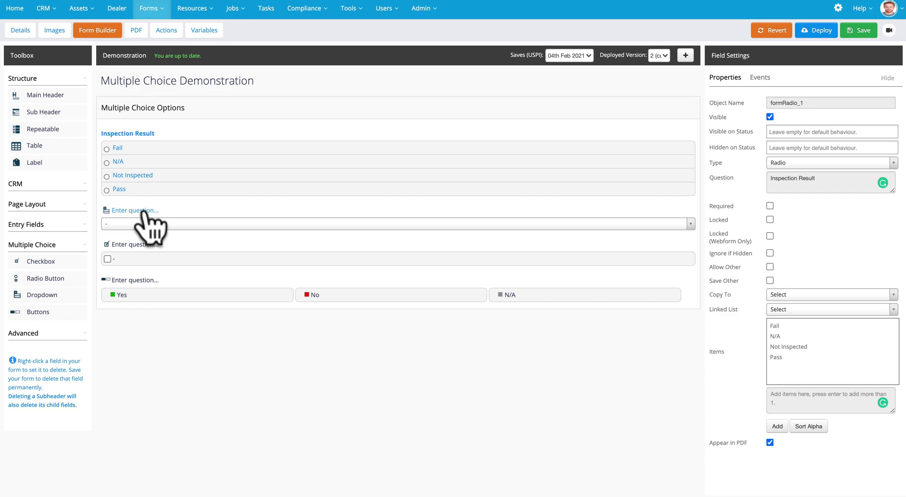
# - Delete the dropdown field's "-" option, add it again and move it up the option list
pyautogui.click(143, 212)
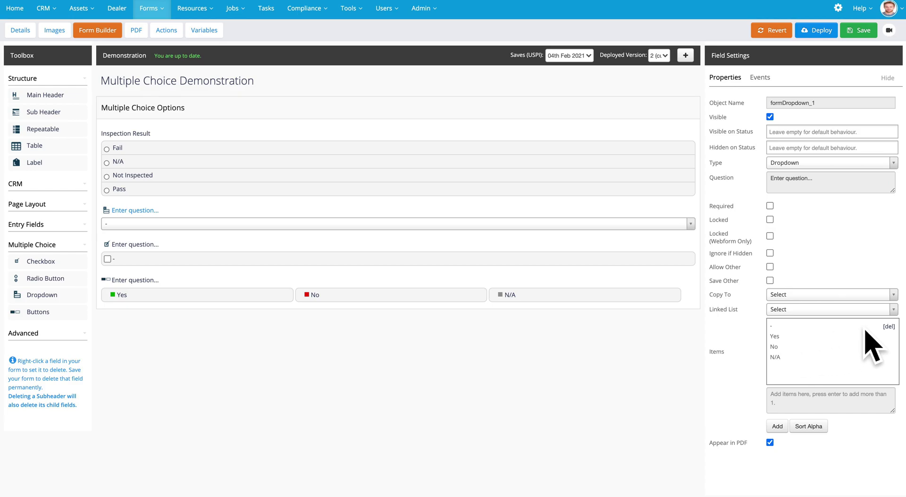
pyautogui.click(889, 326)
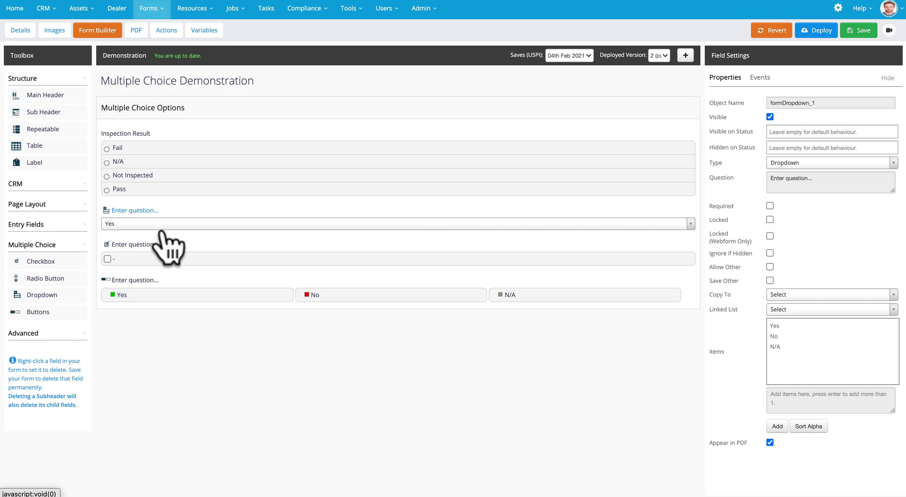
pyautogui.click(794, 395)
pyautogui.write('-')
pyautogui.click(776, 427)
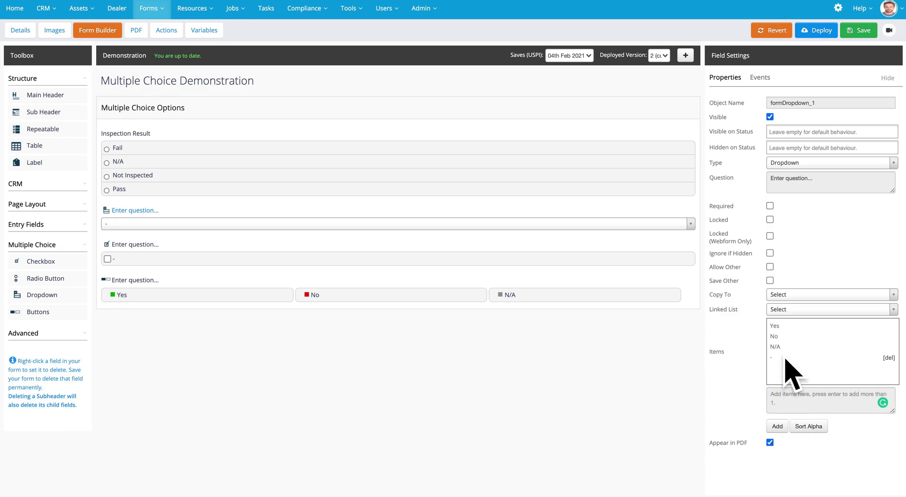
pyautogui.moveTo(783, 357); pyautogui.dragTo(790, 332)
# - Set the checkbox field's question to "Select Colour and Size"
pyautogui.click(137, 248)
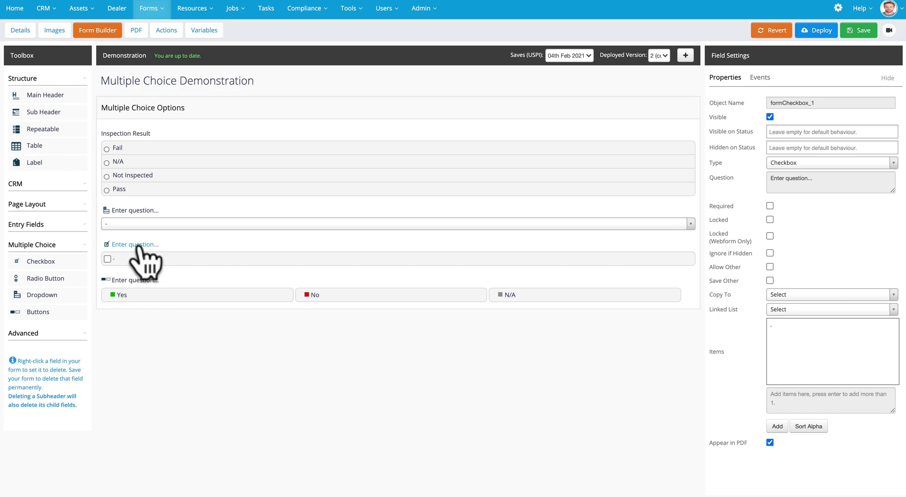
pyautogui.click(781, 392)
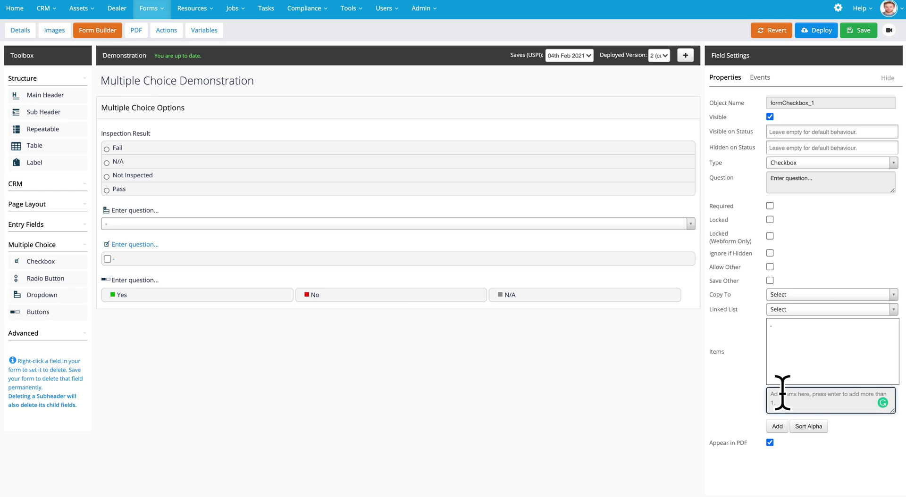
pyautogui.moveTo(825, 178); pyautogui.dragTo(772, 178)
pyautogui.write('Se')
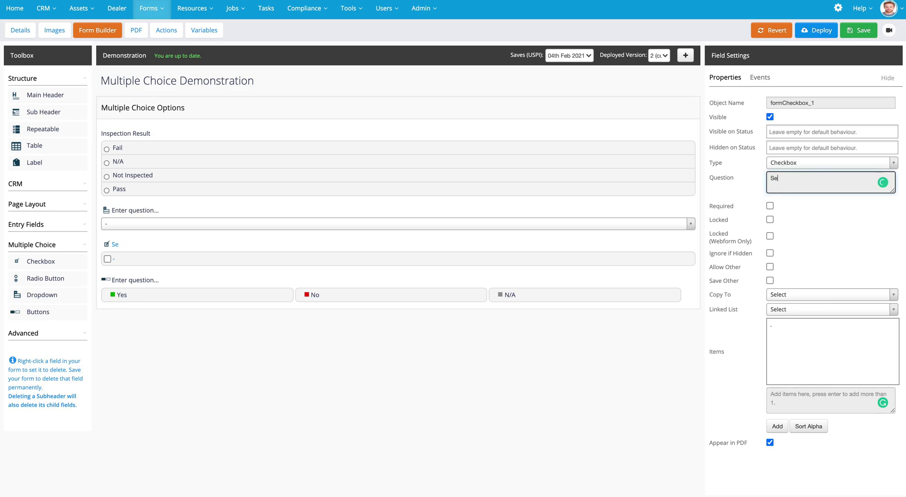
pyautogui.write('lect Coour and Size')
pyautogui.click(796, 179)
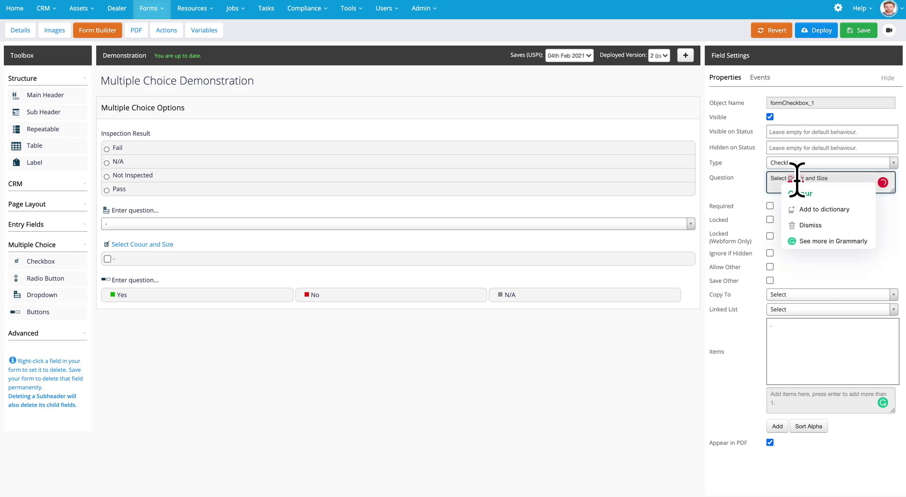
pyautogui.click(800, 193)
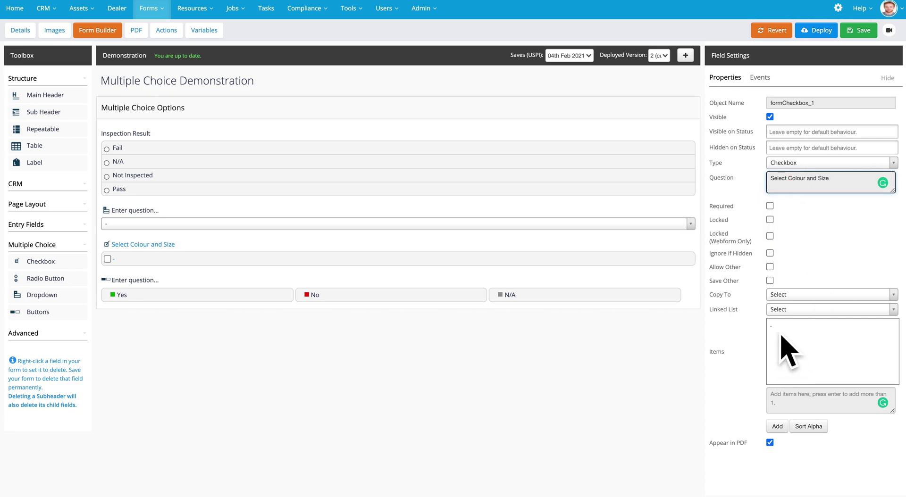
# - Add the options Blue, Red, Large and Small to the Select Colour and Size checkbox field
pyautogui.click(781, 395)
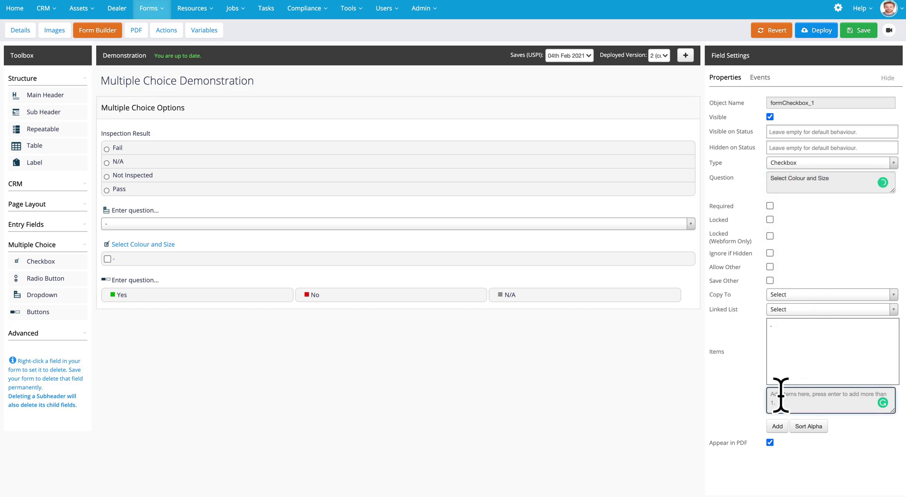
pyautogui.write('Blue')
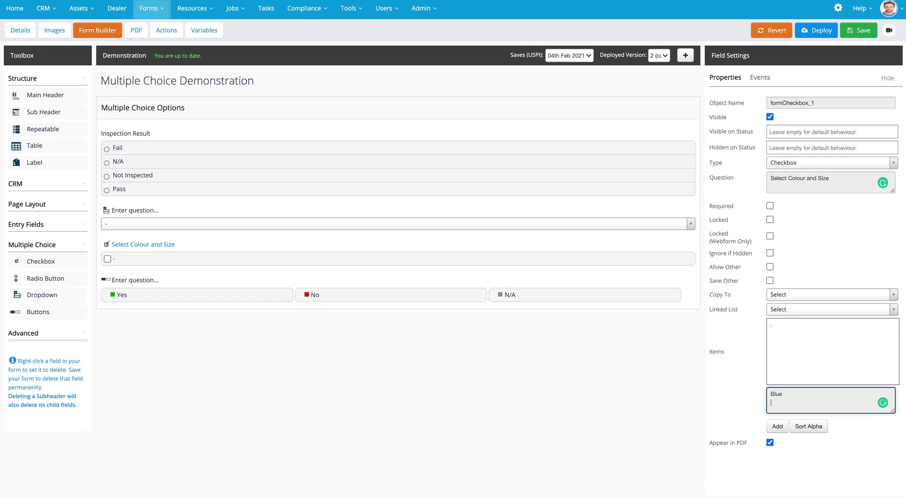
pyautogui.press('Return')
pyautogui.write('Red')
pyautogui.press('Return')
pyautogui.write('Large')
pyautogui.press('Return')
pyautogui.write('Small')
pyautogui.click(777, 427)
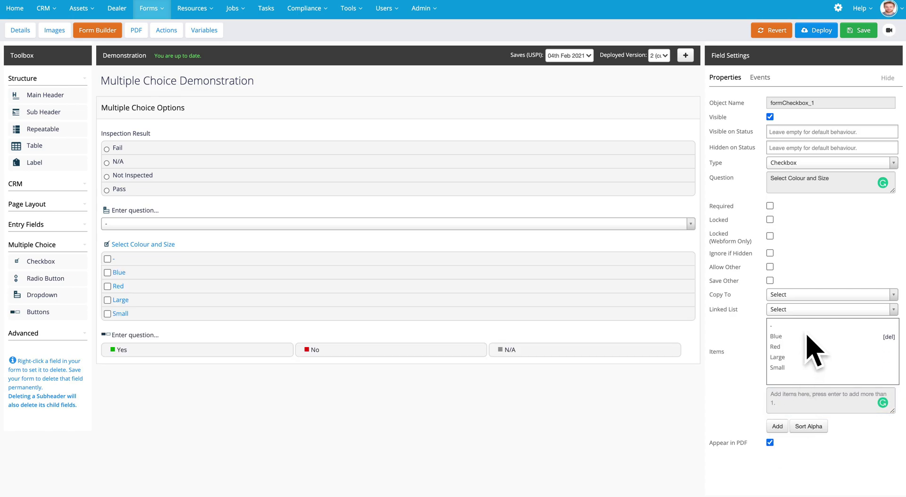
# - Delete the placeholder "-" option from the Select Colour and Size checkbox field
pyautogui.moveTo(810, 330)
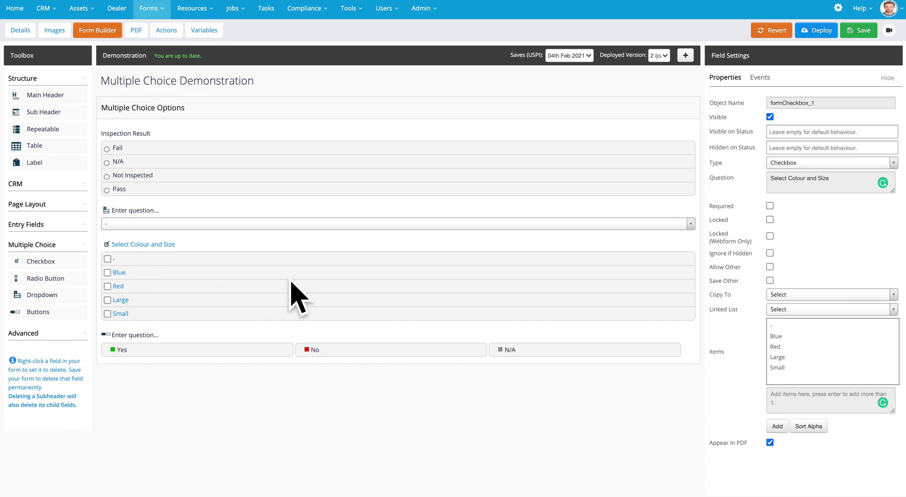
pyautogui.moveTo(882, 331)
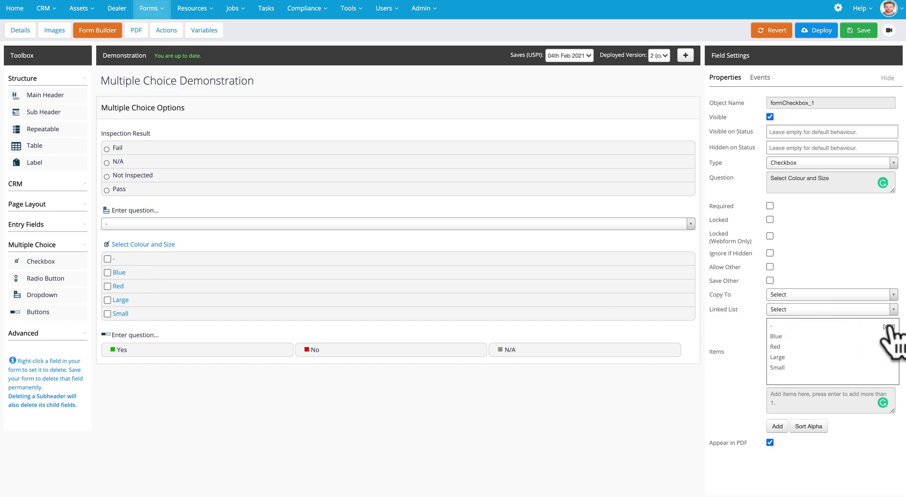
pyautogui.click(891, 326)
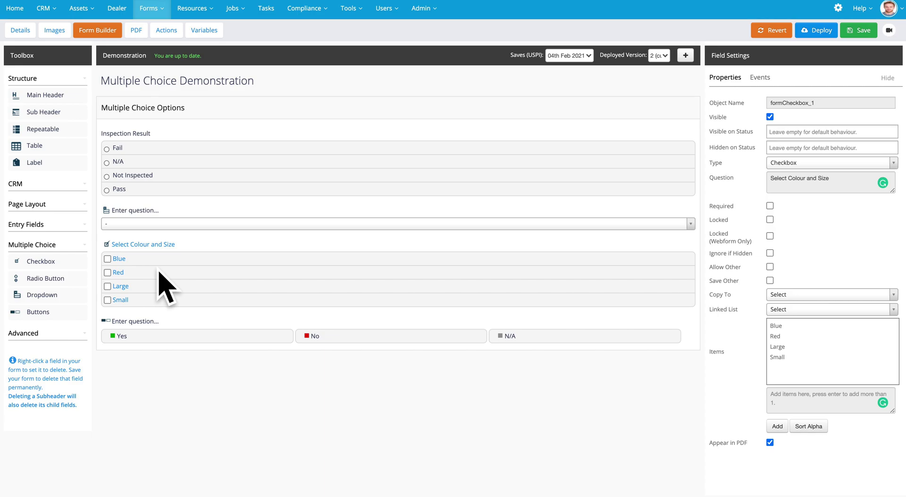
# - Open the field settings of the buttons question at the end of the form
pyautogui.click(146, 323)
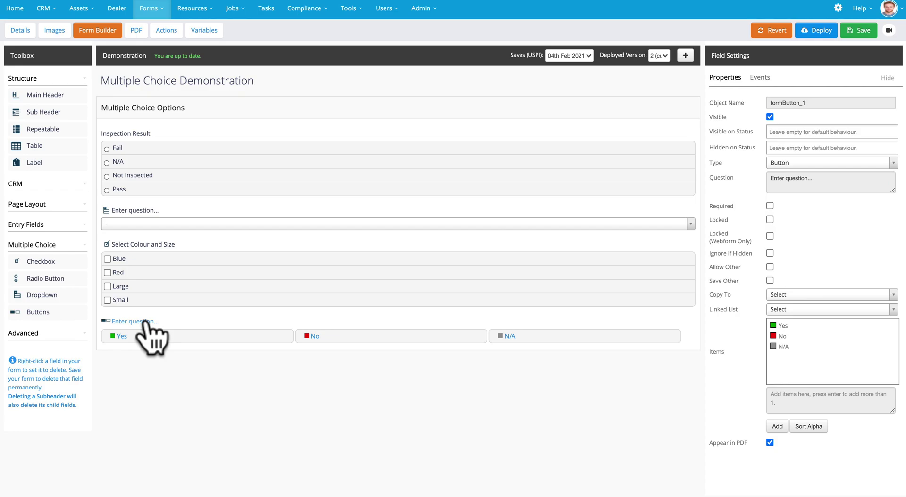
pyautogui.doubleClick(774, 327)
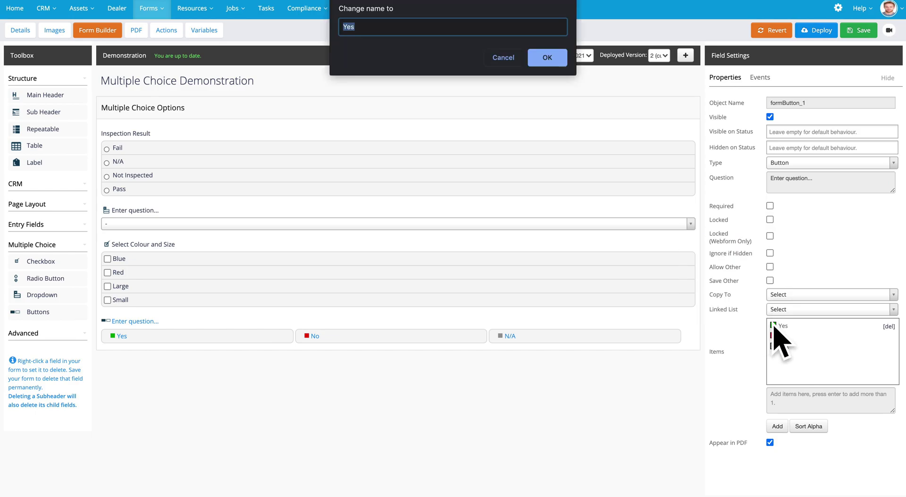
pyautogui.press('Right')
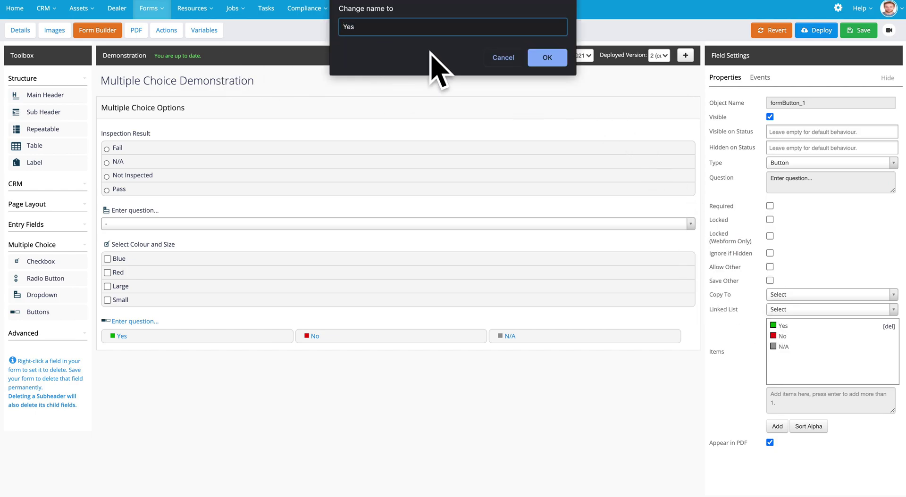
pyautogui.click(542, 58)
# - Change the colour of the buttons field's N/A option to purple
pyautogui.click(774, 337)
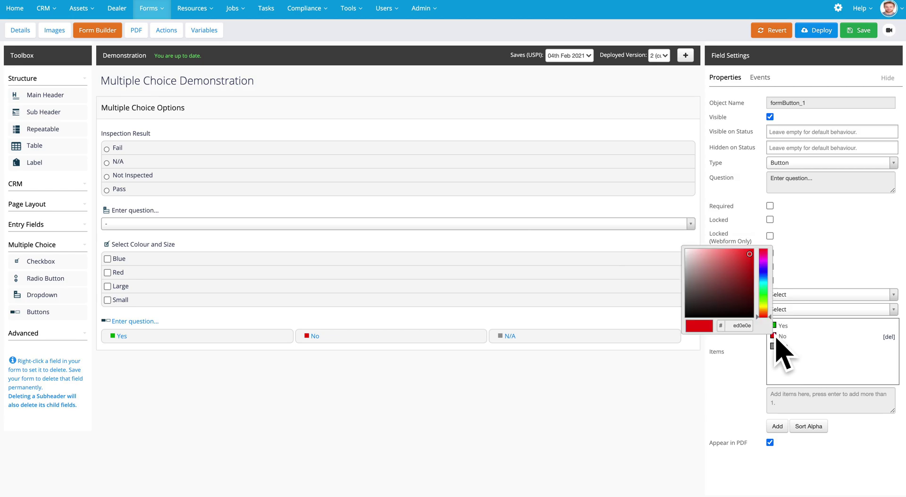
pyautogui.click(773, 348)
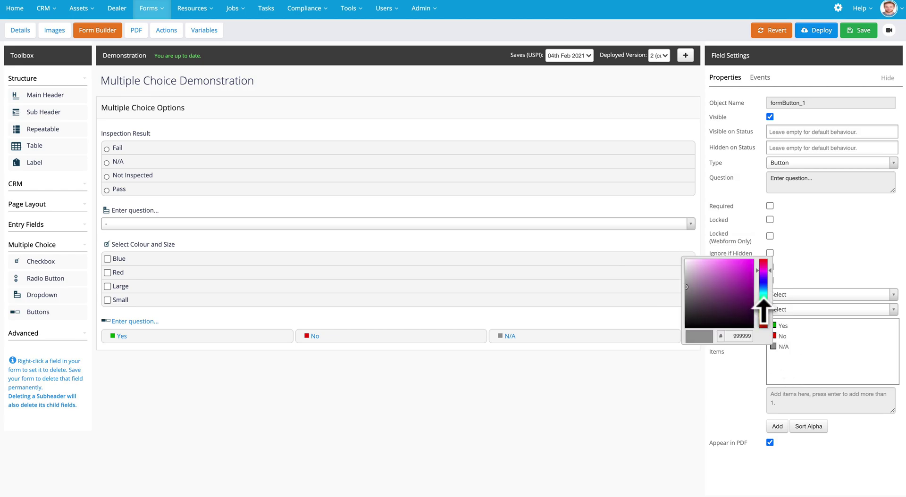
pyautogui.click(763, 271)
pyautogui.click(741, 270)
pyautogui.click(725, 407)
# - Add a "No Inspected" option to the buttons field
pyautogui.click(795, 393)
pyautogui.write('No I')
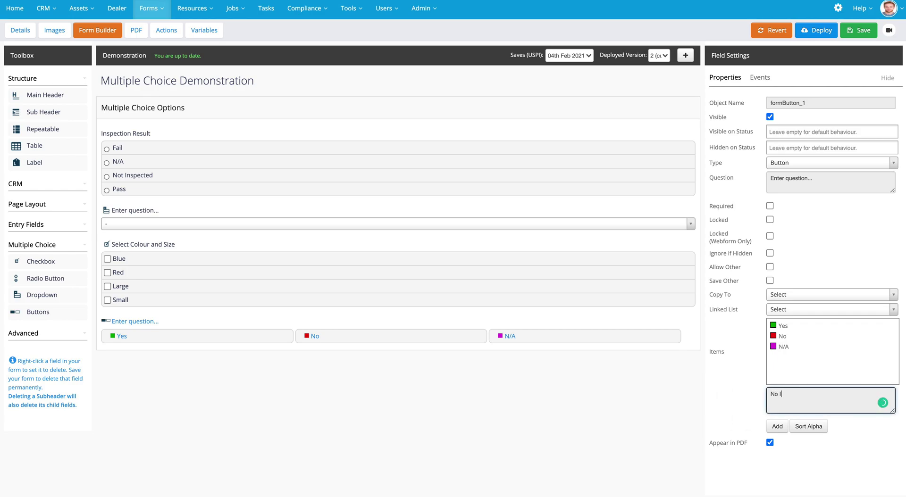
pyautogui.write('nspected')
pyautogui.click(778, 426)
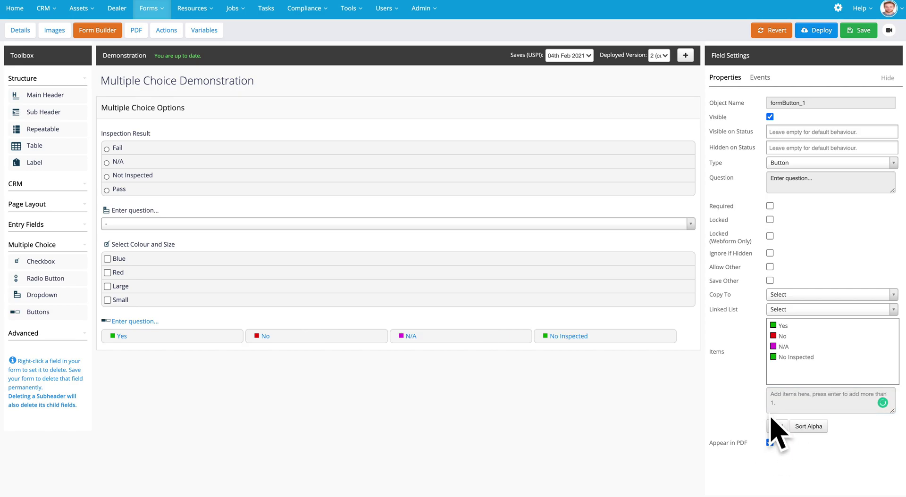
# - Change the colour of the buttons field's No Inspected option to dark red
pyautogui.click(773, 356)
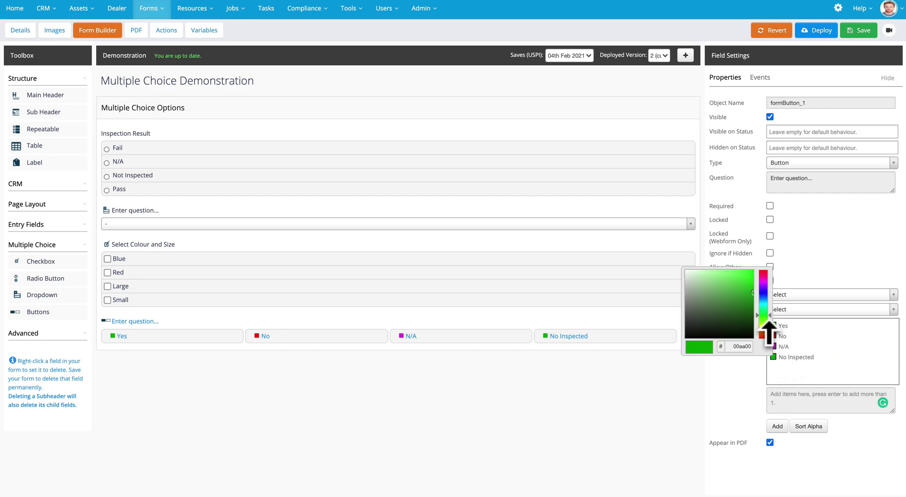
pyautogui.click(765, 325)
pyautogui.click(756, 385)
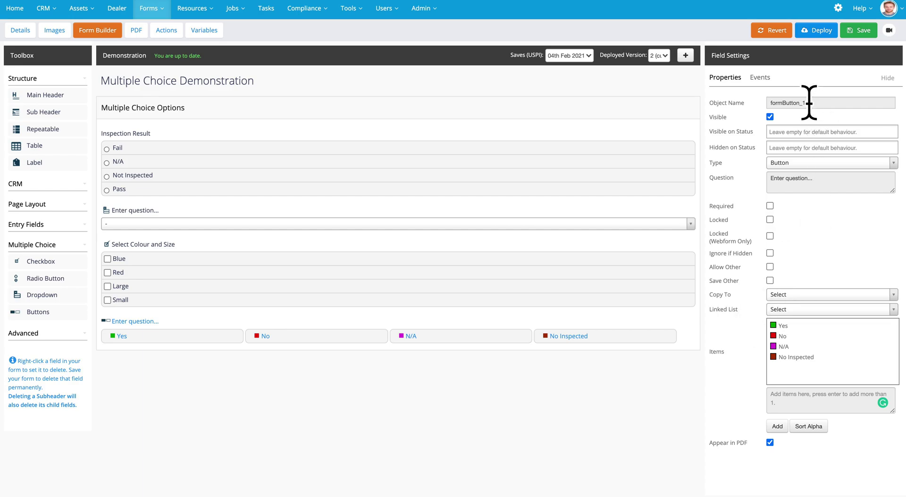
# - Set the buttons field's object name to "inpsectionResult"
pyautogui.moveTo(808, 102); pyautogui.dragTo(723, 120)
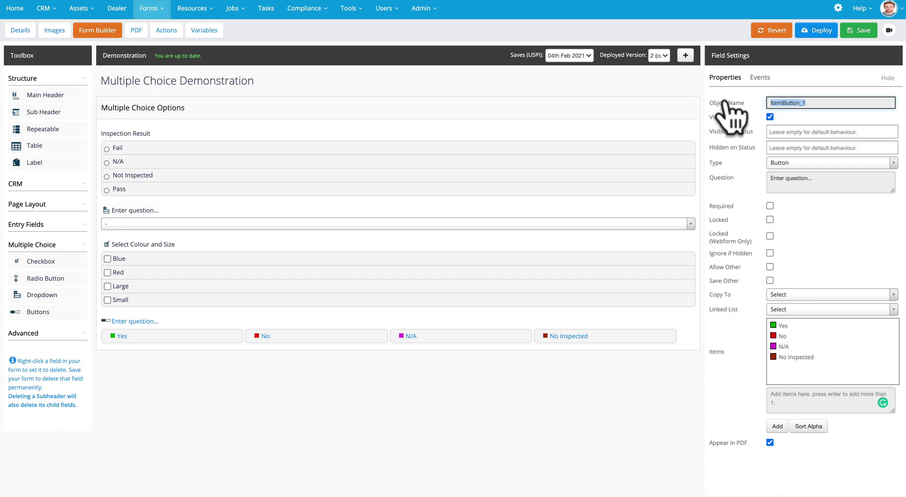
pyautogui.write('inpsectoionResult')
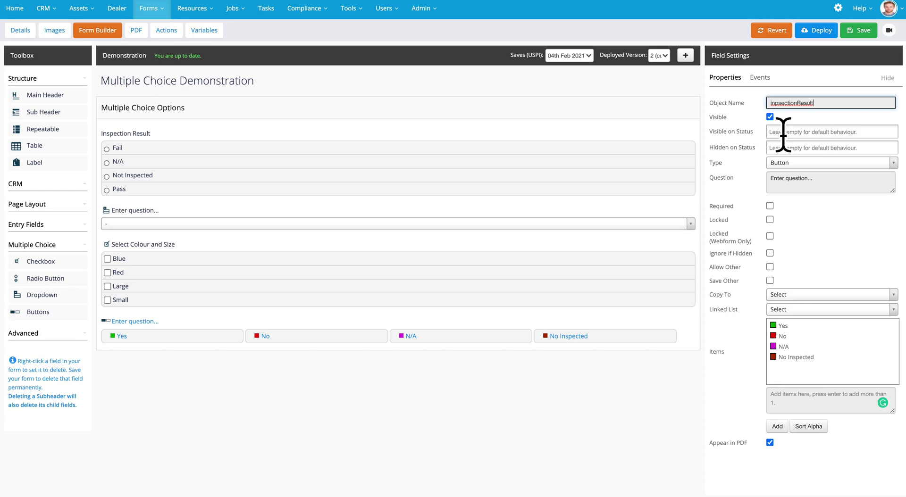
pyautogui.click(783, 133)
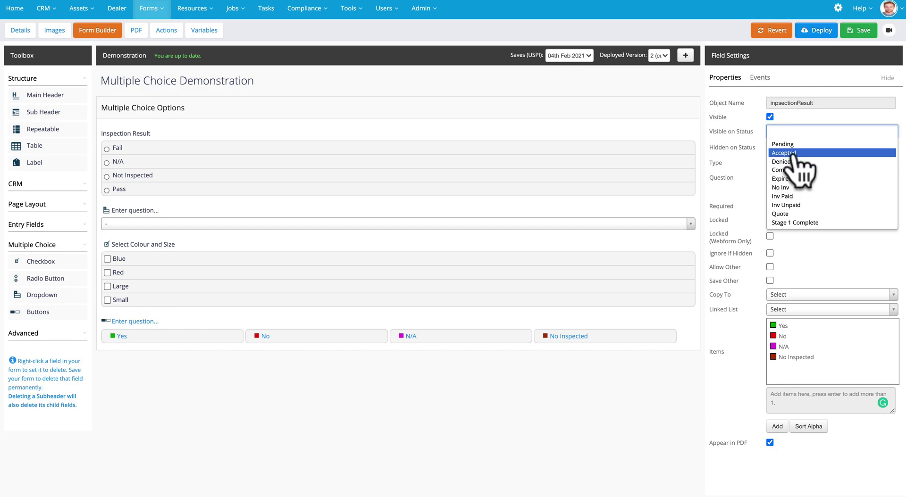
pyautogui.click(760, 181)
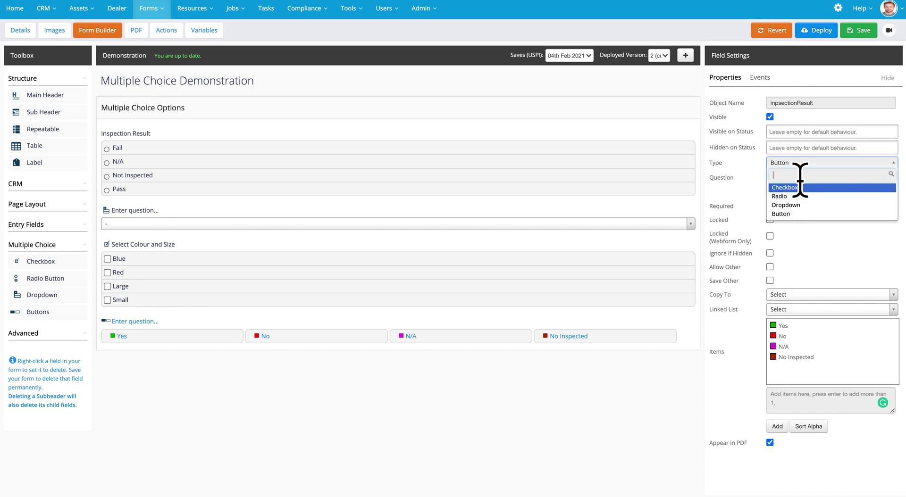
pyautogui.click(762, 168)
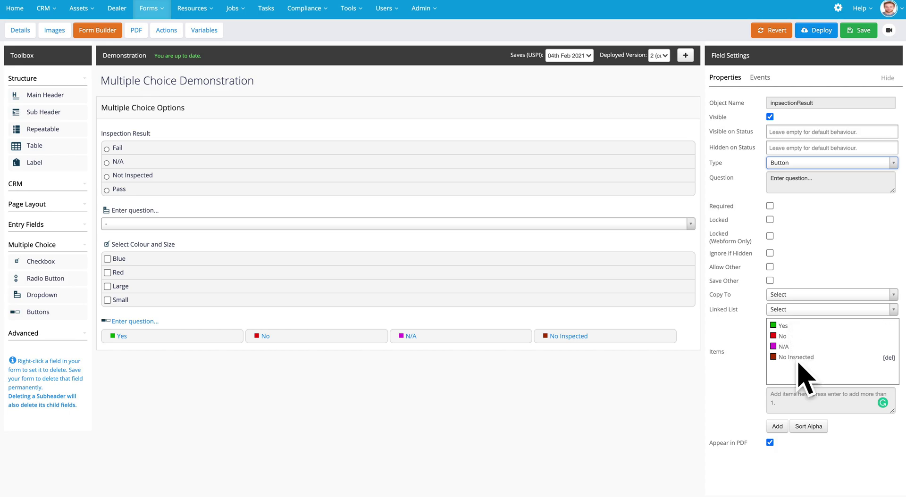
# - Enable Allow Other and Save Other for the buttons field
pyautogui.click(770, 267)
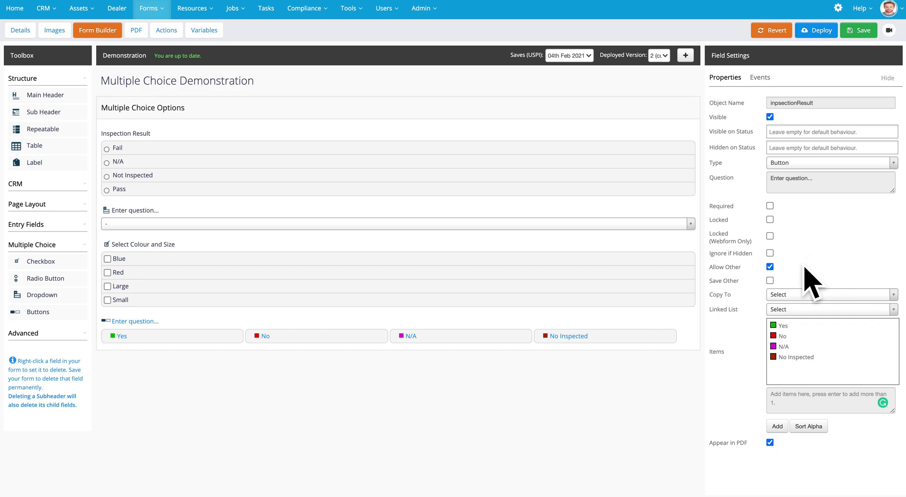
pyautogui.click(769, 281)
pyautogui.moveTo(797, 356)
# - Add a text box field below the buttons question and set its question to "Add additional Comments"
pyautogui.click(51, 225)
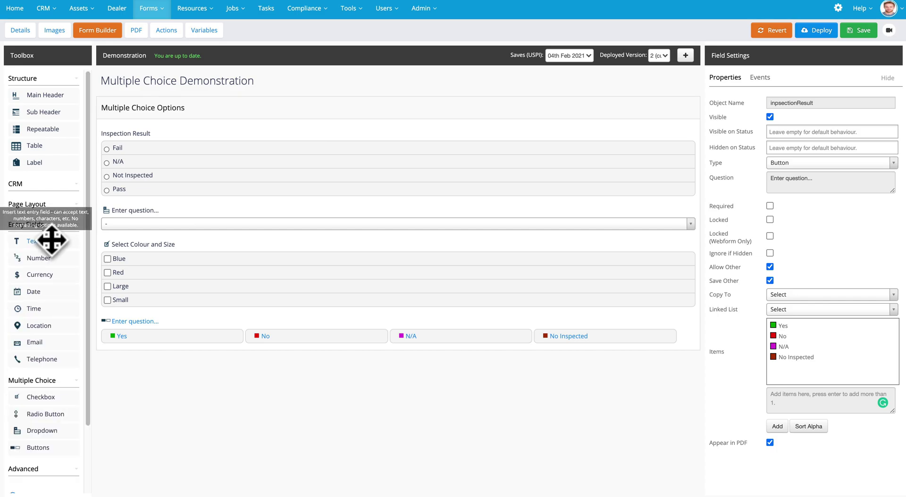
pyautogui.moveTo(51, 243); pyautogui.dragTo(141, 364)
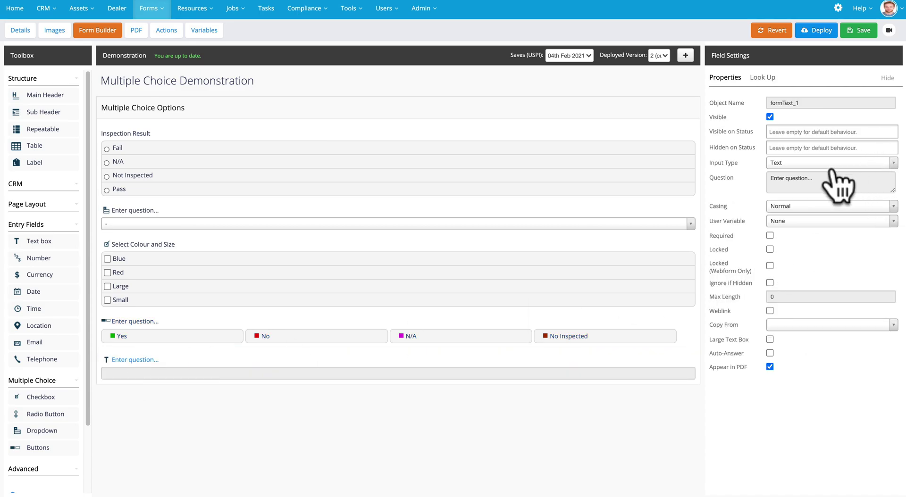
pyautogui.click(824, 181)
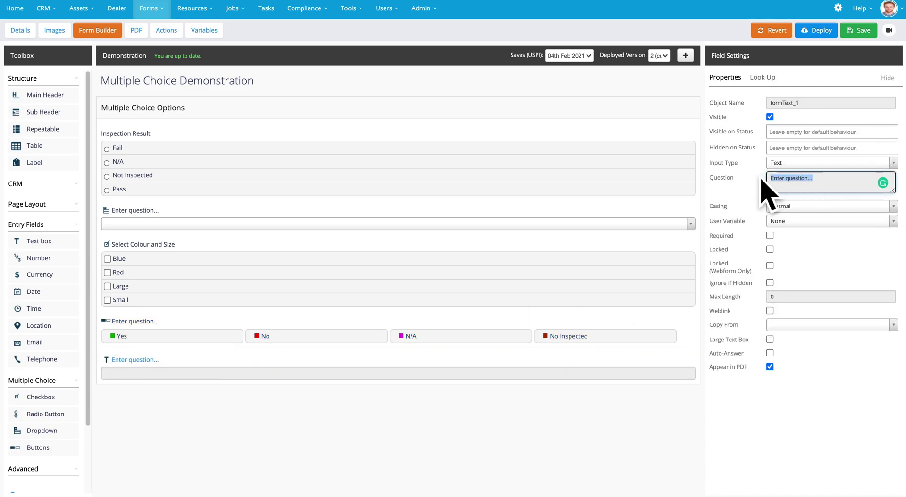
pyautogui.write('Add add')
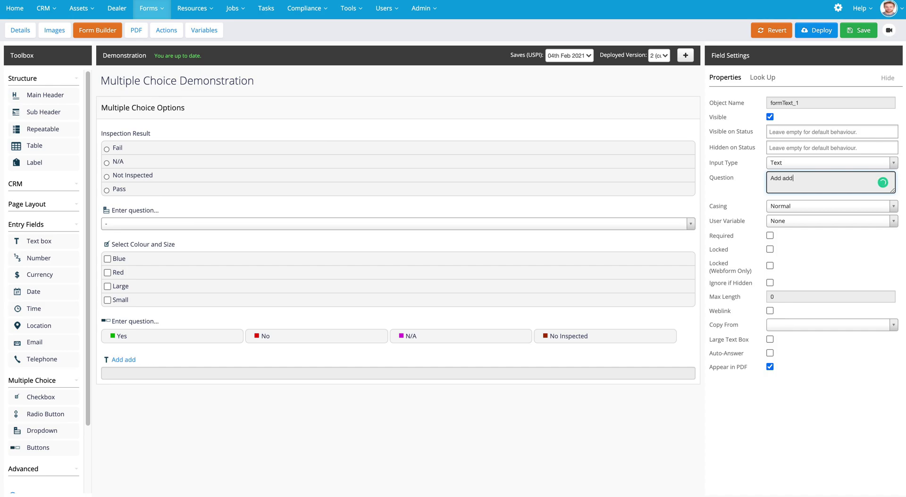
pyautogui.write('itional Comments')
# - Add a camera field below the comments text box and set its question to "Take Supporting Photo"
pyautogui.moveTo(90, 340); pyautogui.dragTo(87, 405)
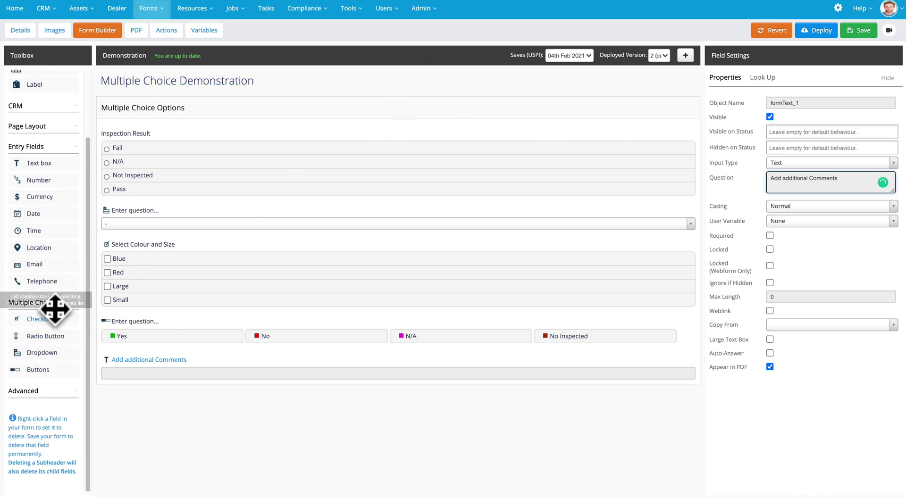
pyautogui.click(46, 392)
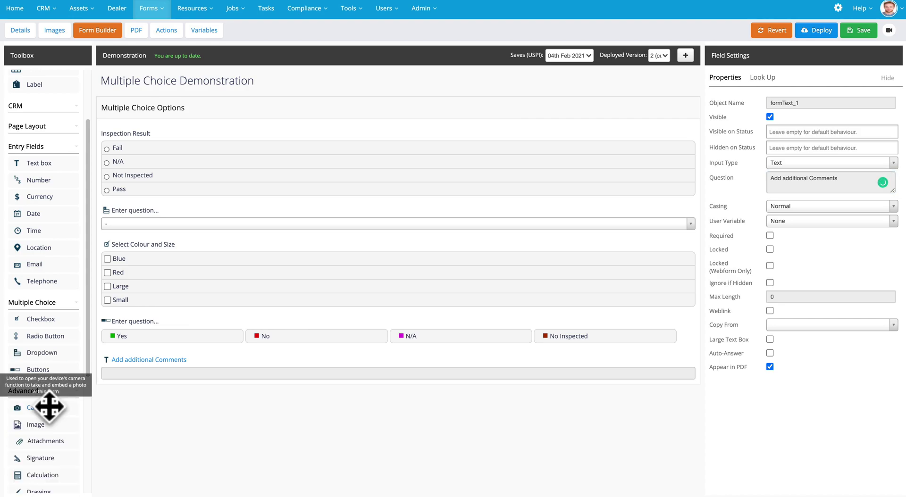
pyautogui.moveTo(49, 407); pyautogui.dragTo(147, 387)
pyautogui.click(142, 405)
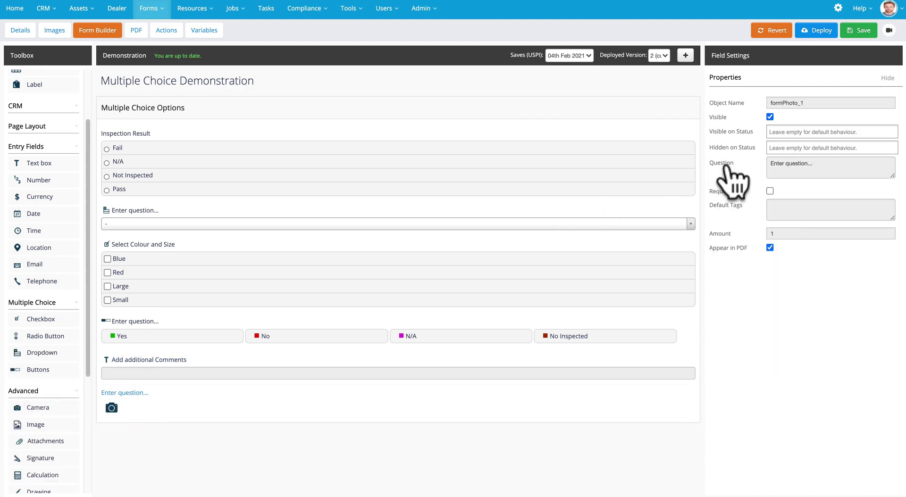
pyautogui.click(820, 162)
pyautogui.write('Take Supporting Photo')
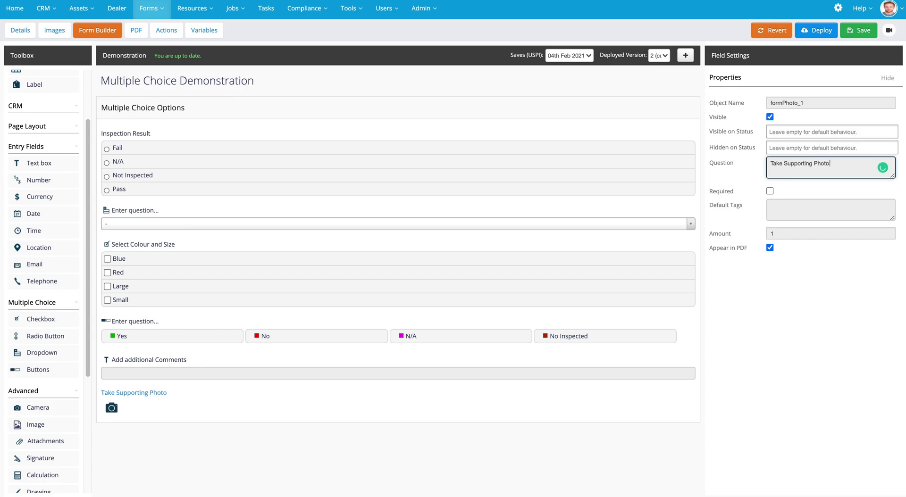
# - Make the Add additional Comments and Take Supporting Photo fields not visible by default
pyautogui.click(163, 361)
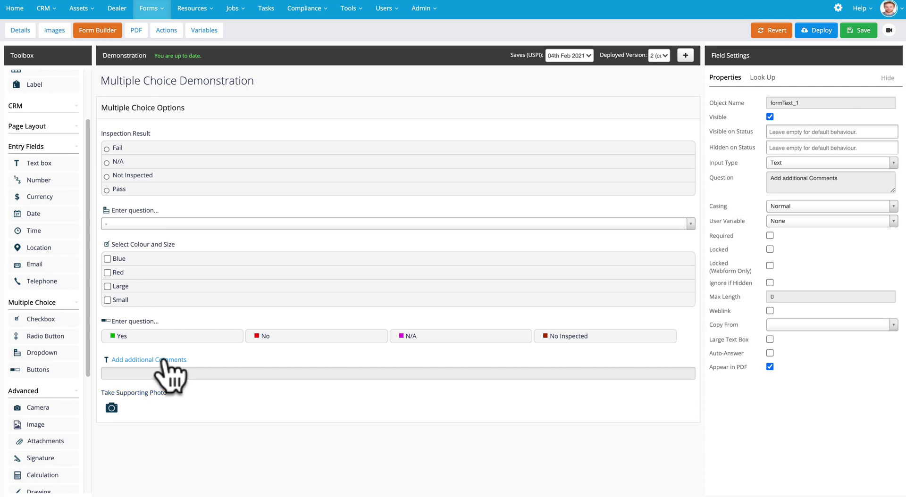
pyautogui.click(769, 117)
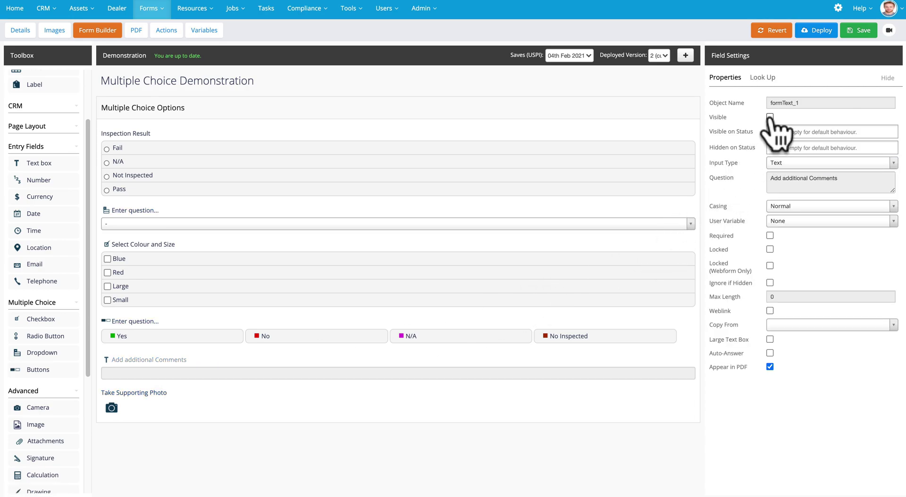
pyautogui.click(147, 401)
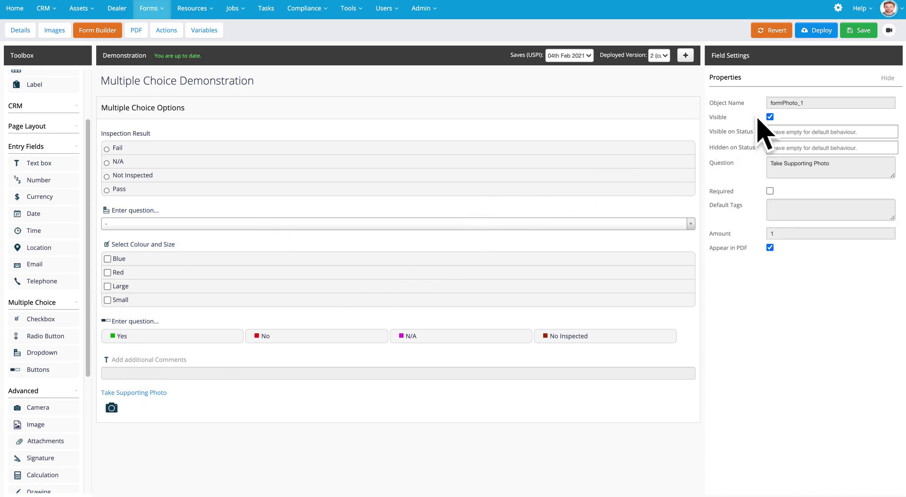
pyautogui.click(769, 117)
# - Add events so the Fail answer of Inspection Result makes the Add additional Comments and Take Supporting Photo fields visible
pyautogui.click(137, 150)
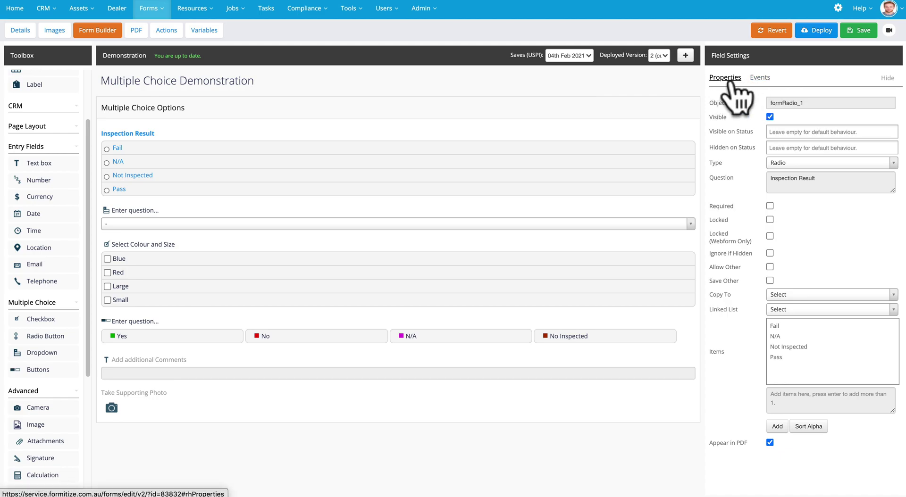
pyautogui.click(760, 81)
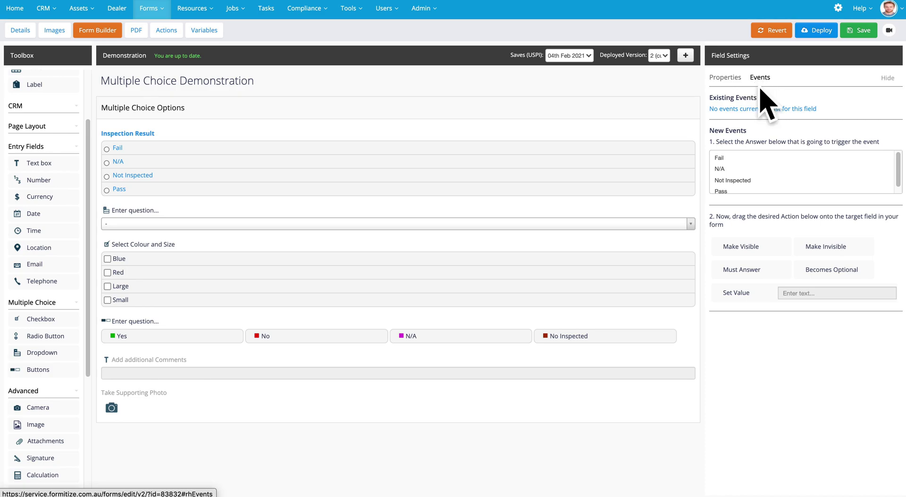
pyautogui.click(720, 159)
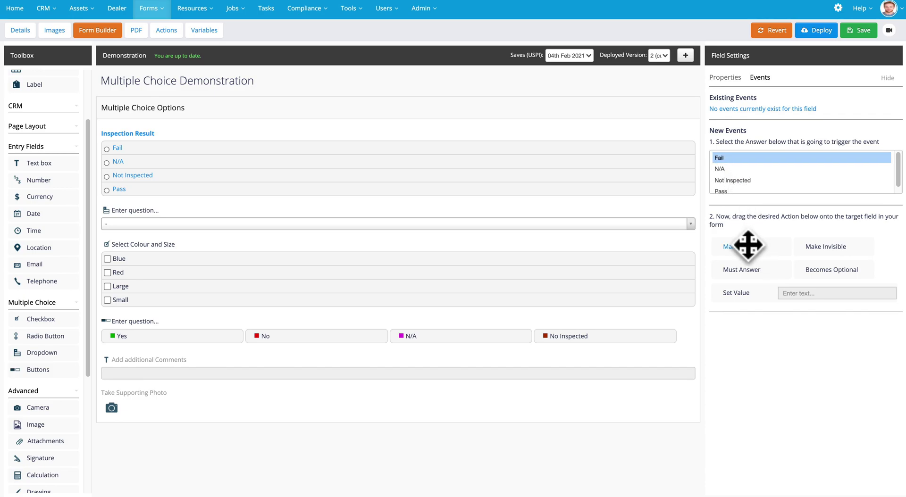
pyautogui.moveTo(748, 246); pyautogui.dragTo(192, 364)
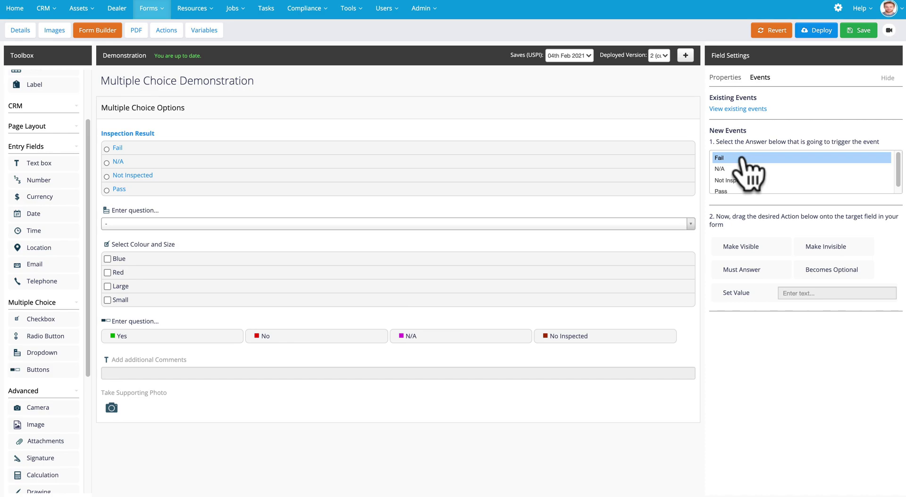
pyautogui.moveTo(748, 240); pyautogui.dragTo(249, 417)
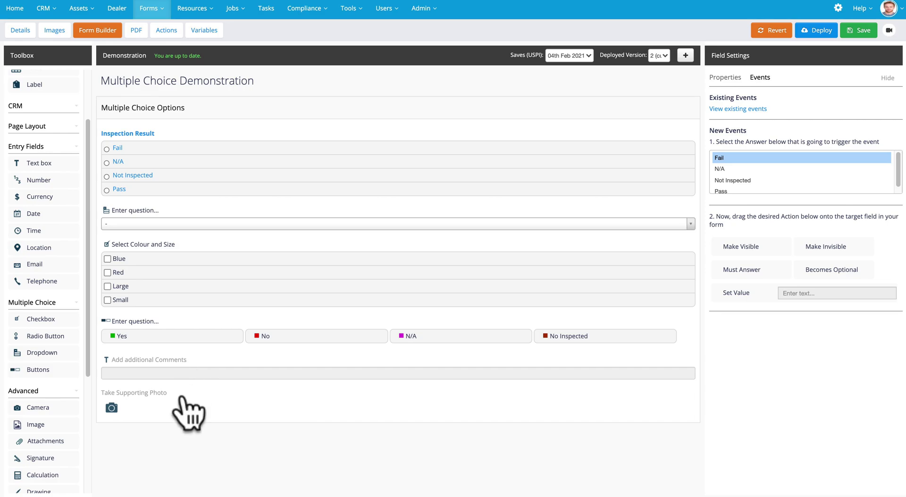
# - Mark the Add additional Comments text field as required
pyautogui.click(172, 361)
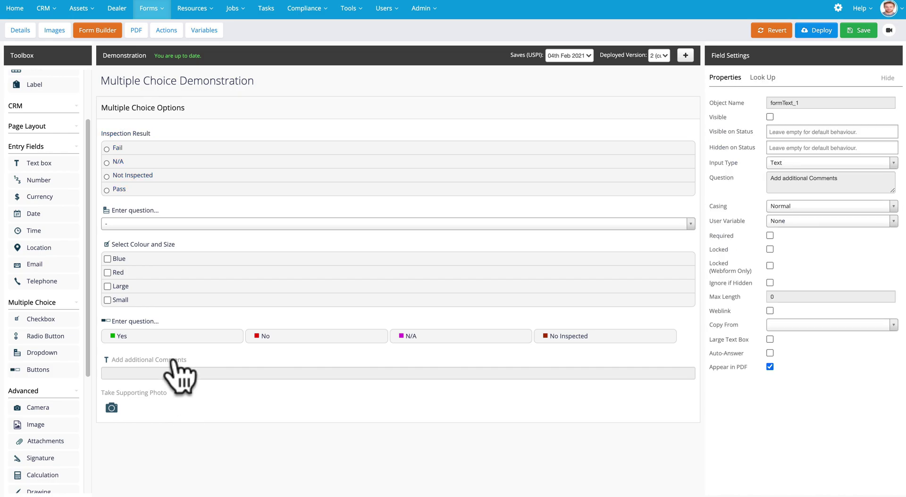
pyautogui.click(769, 236)
# - Add an event so the Fail answer of Inspection Result sets the value of Add additional Comments to 1
pyautogui.click(134, 133)
pyautogui.click(759, 79)
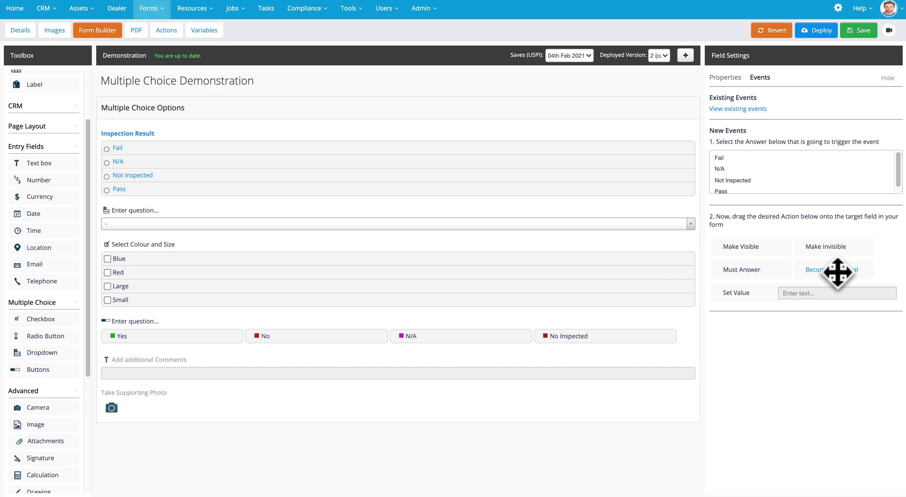
pyautogui.click(793, 293)
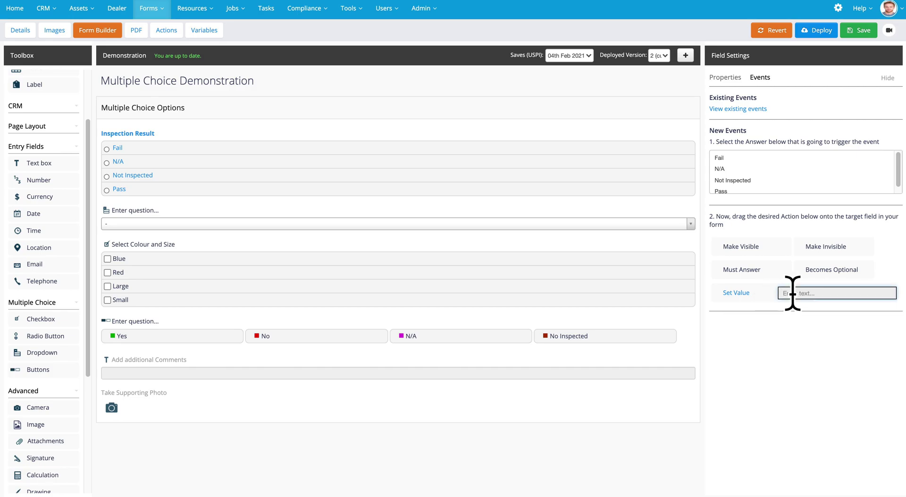
pyautogui.write('1')
pyautogui.click(727, 158)
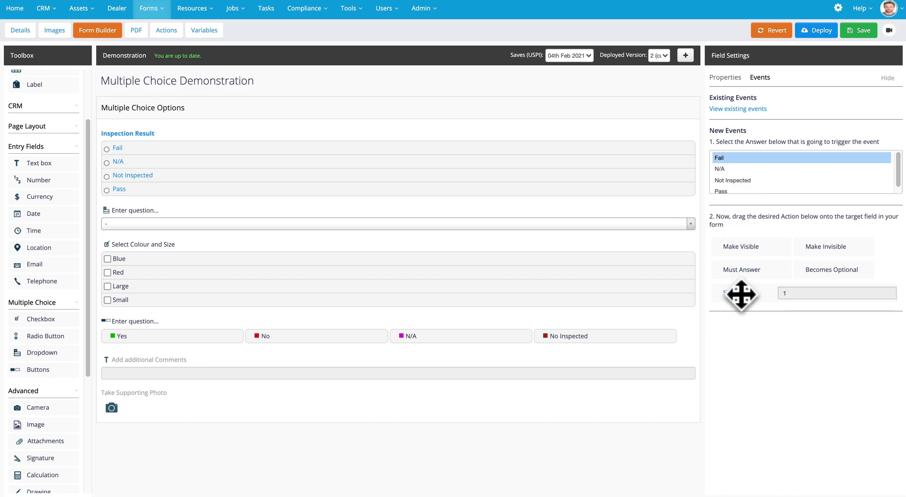
pyautogui.moveTo(742, 294); pyautogui.dragTo(117, 361)
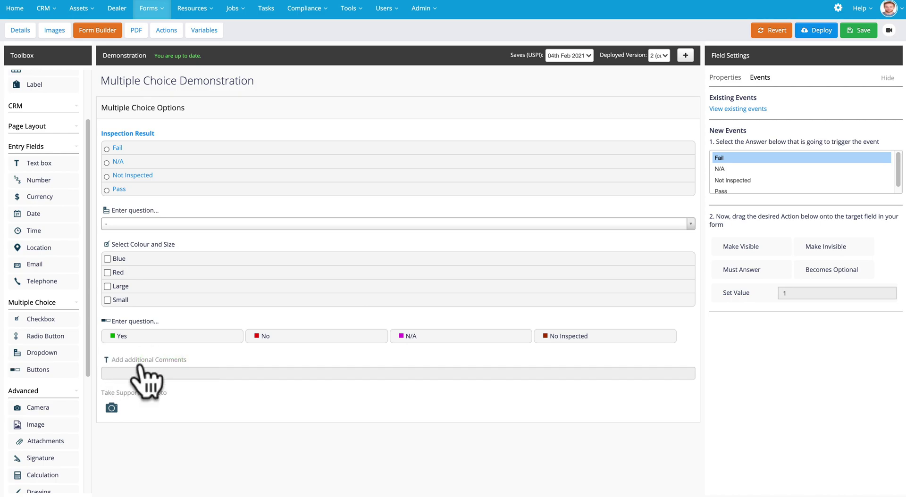